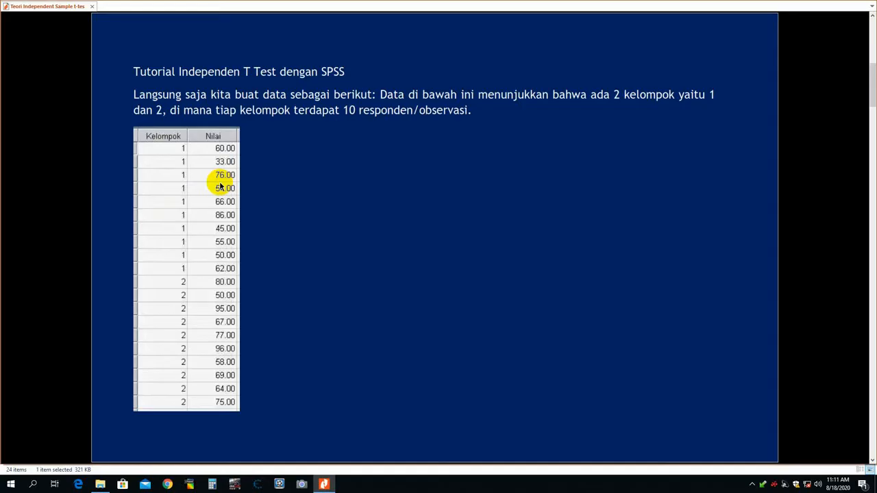
pyautogui.click(189, 218)
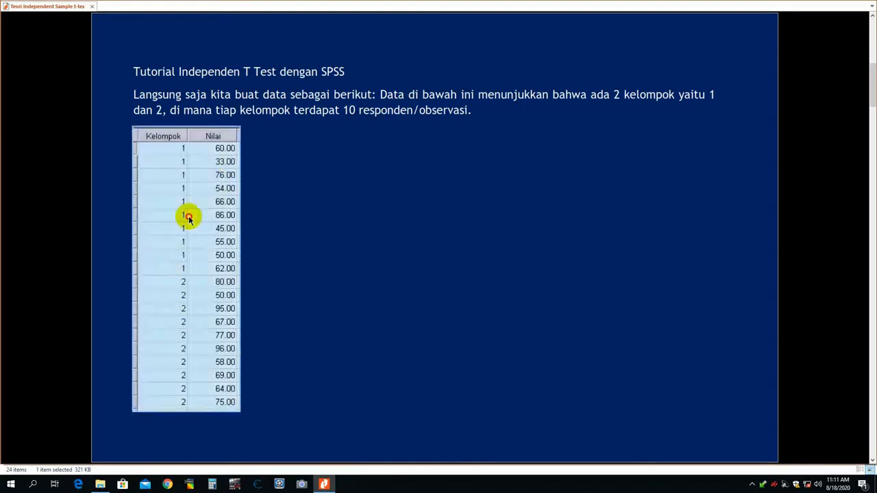
pyautogui.click(264, 258)
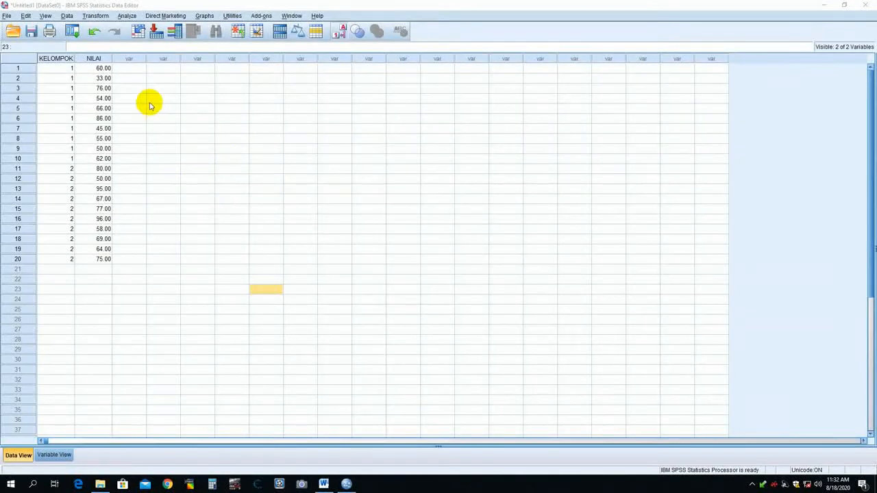
# Look over the NILAI values entered for KELOMPOK groups 1 and 2 in the SPSS data sheet
pyautogui.click(96, 68)
pyautogui.click(96, 87)
pyautogui.click(96, 138)
pyautogui.click(100, 188)
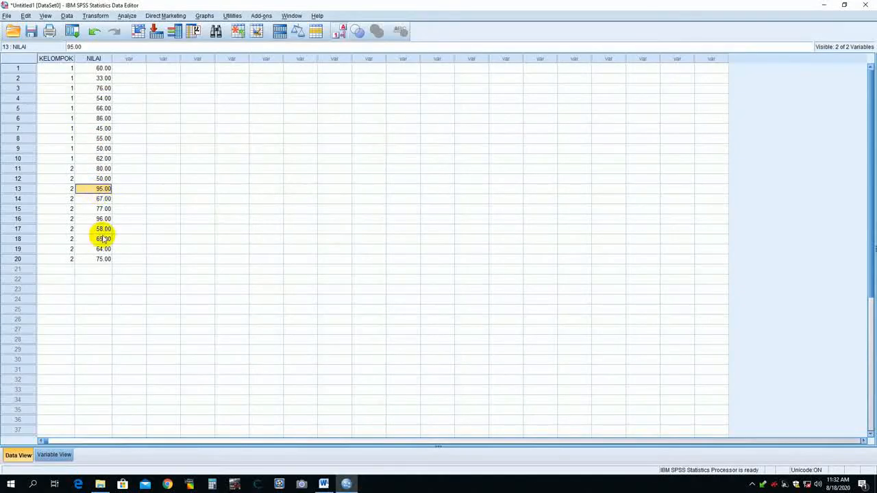
pyautogui.click(103, 238)
pyautogui.click(103, 259)
pyautogui.click(163, 199)
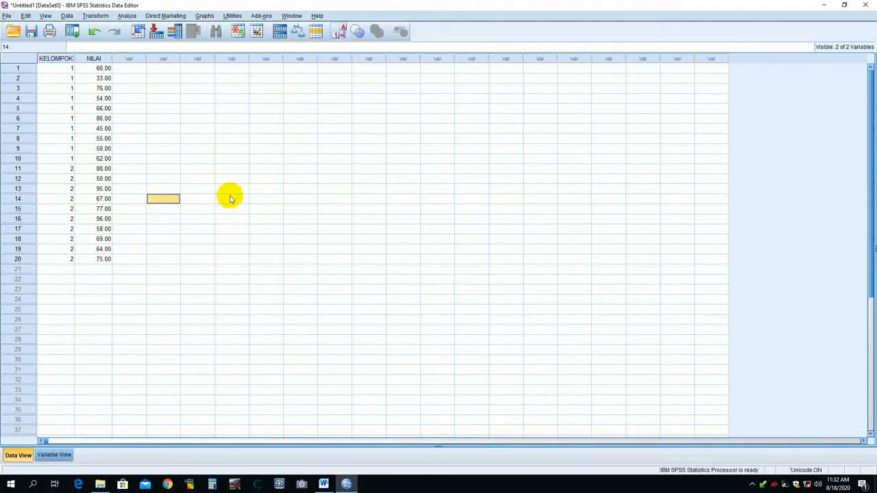
pyautogui.click(196, 149)
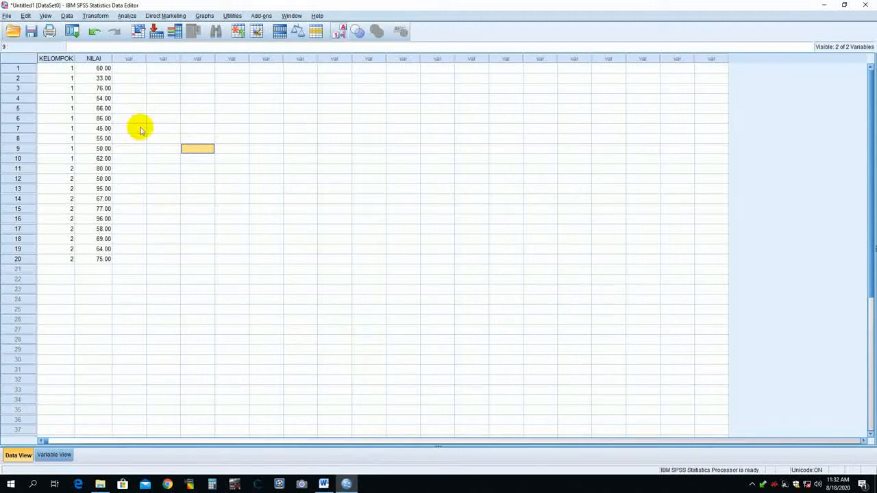
# Open the Explore analysis and remove NILAI from its dependent list and KELOMPOK from its factor list
pyautogui.click(128, 17)
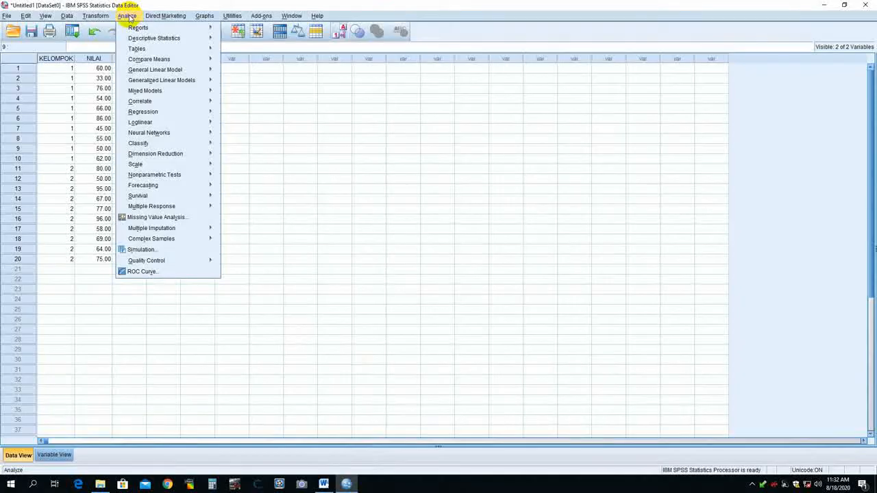
pyautogui.moveTo(140, 41)
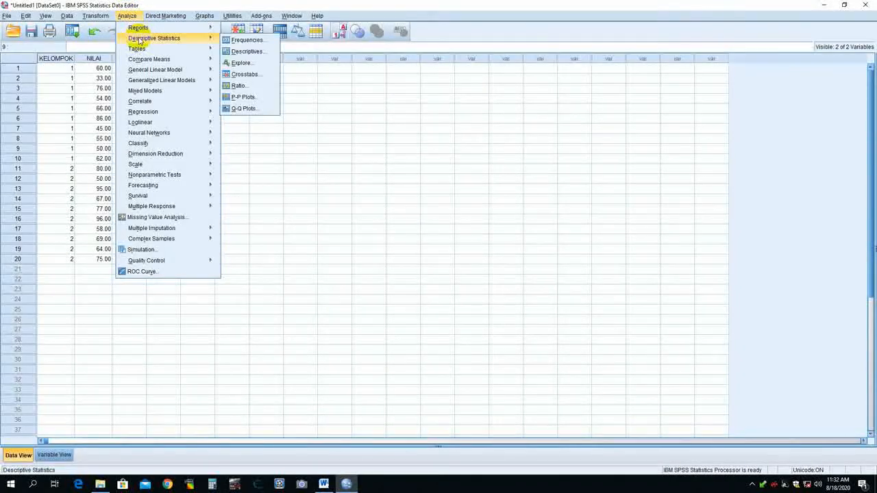
pyautogui.click(240, 62)
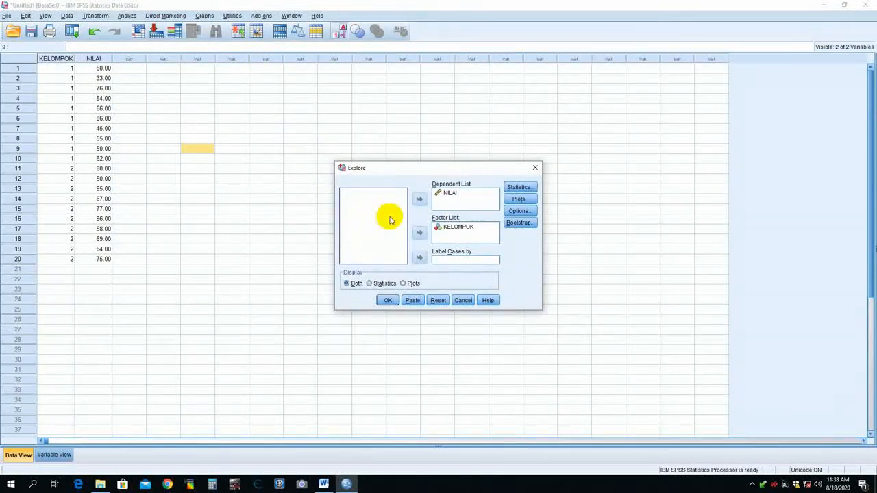
pyautogui.click(449, 194)
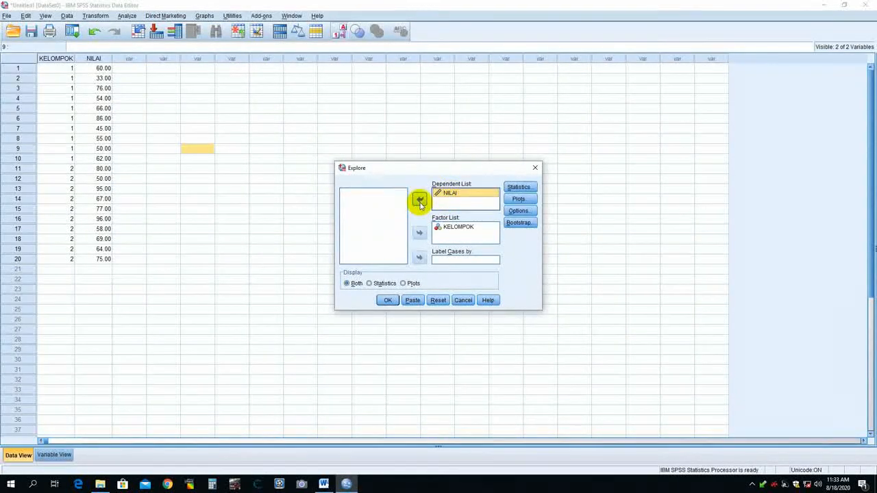
pyautogui.click(420, 199)
pyautogui.click(450, 228)
pyautogui.click(419, 233)
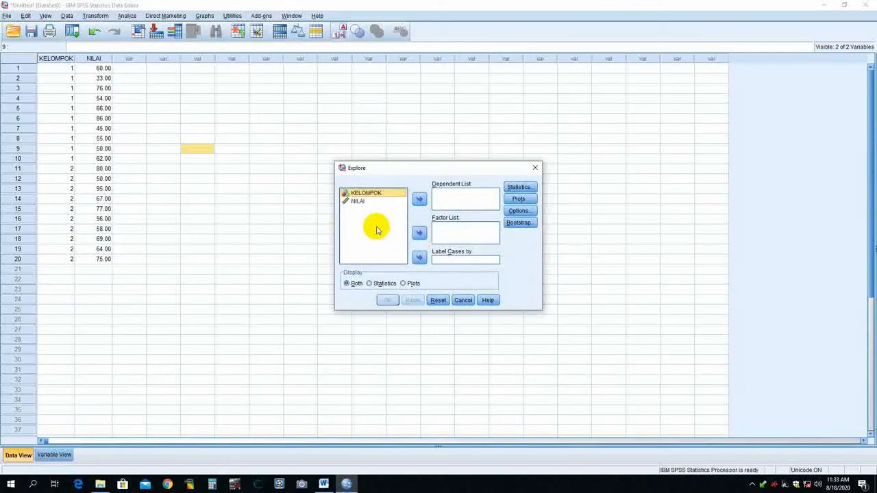
# Assign NILAI as the dependent variable and KELOMPOK as the factor in the Explore analysis
pyautogui.click(358, 202)
pyautogui.click(418, 199)
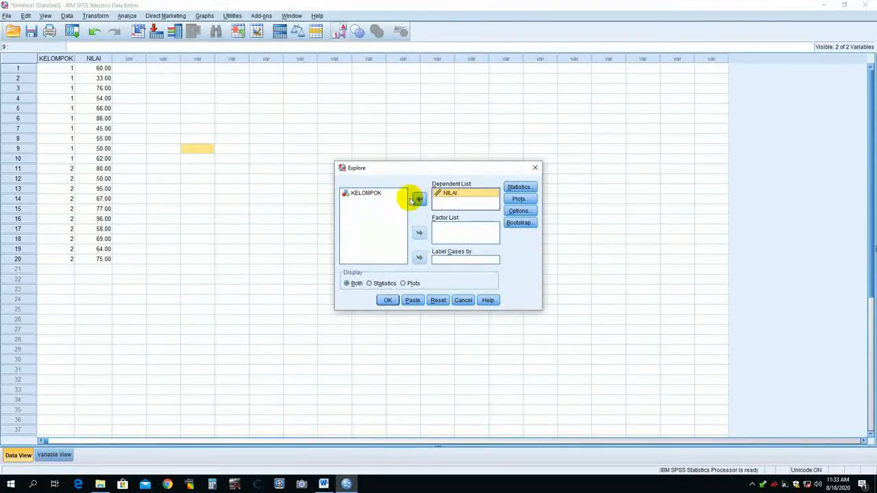
pyautogui.click(358, 194)
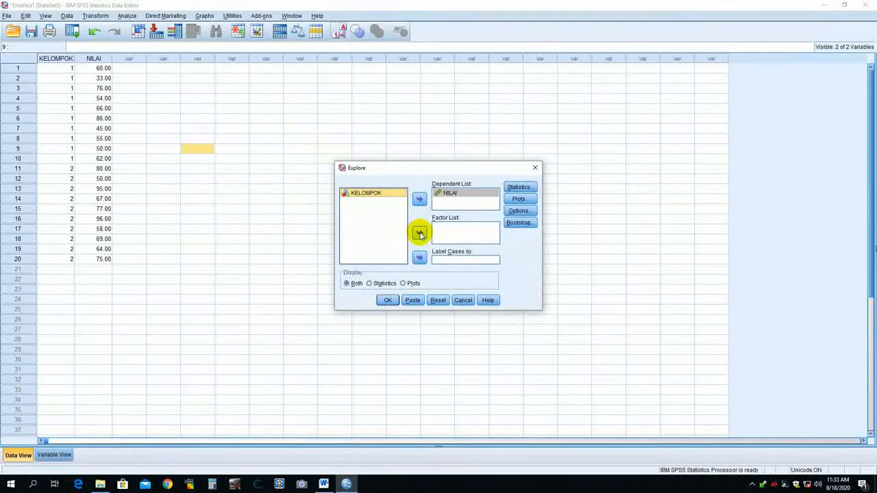
pyautogui.click(420, 234)
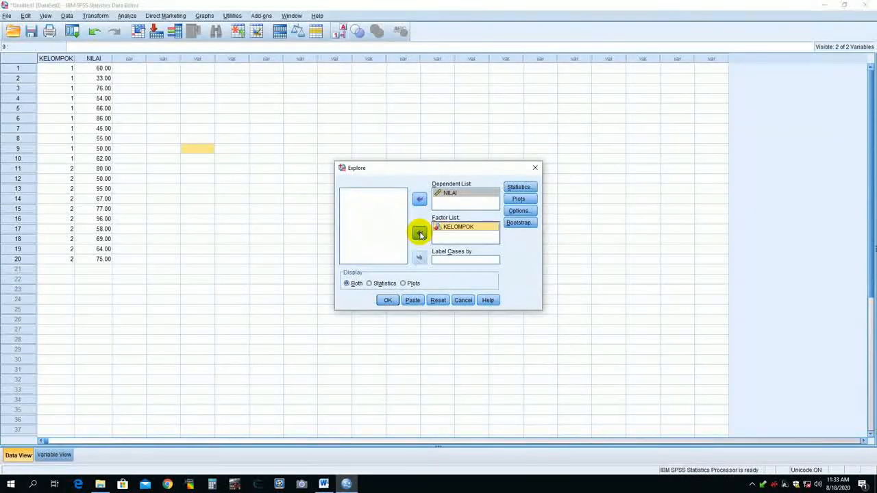
# Configure the Explore plots to include normality plots with tests, with boxplots showing factor levels together
pyautogui.click(519, 198)
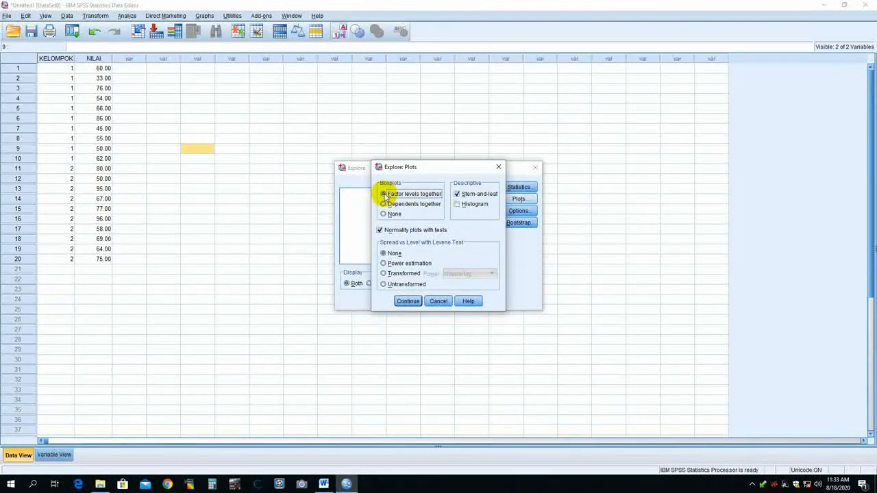
pyautogui.click(381, 231)
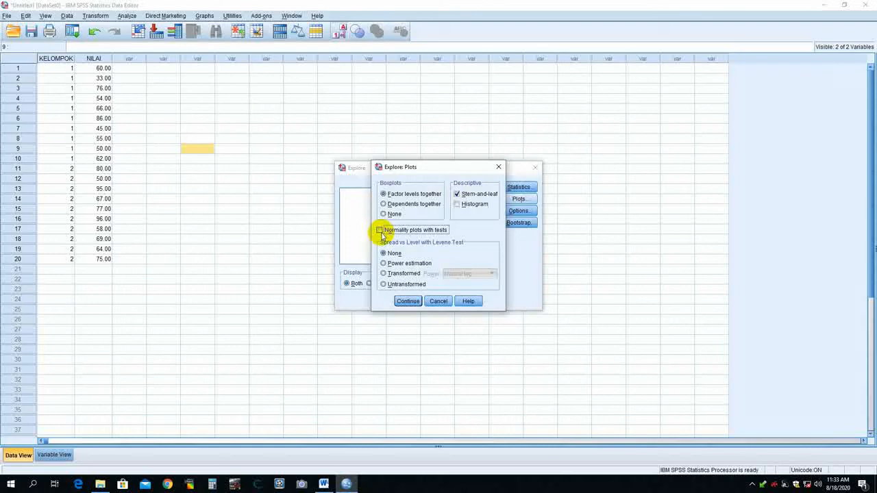
pyautogui.click(381, 232)
pyautogui.click(408, 302)
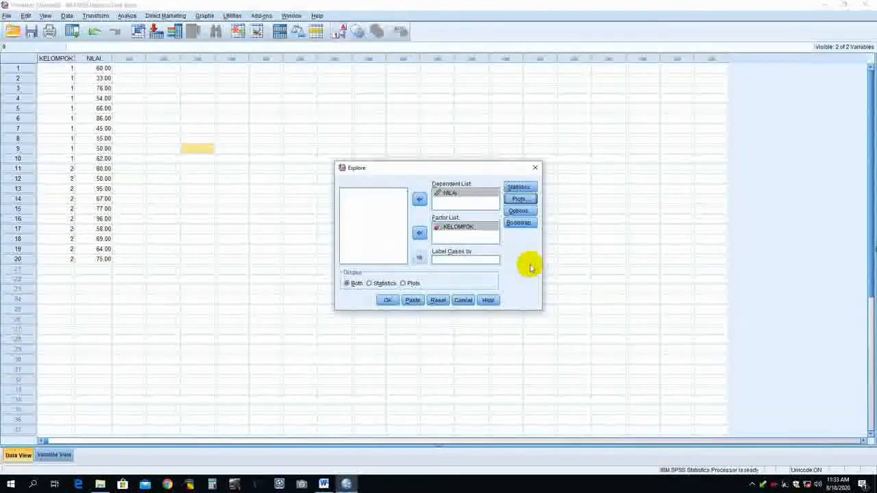
# Keep listwise exclusion of missing values and descriptives with a 95% confidence interval, and run the Explore analysis
pyautogui.click(519, 214)
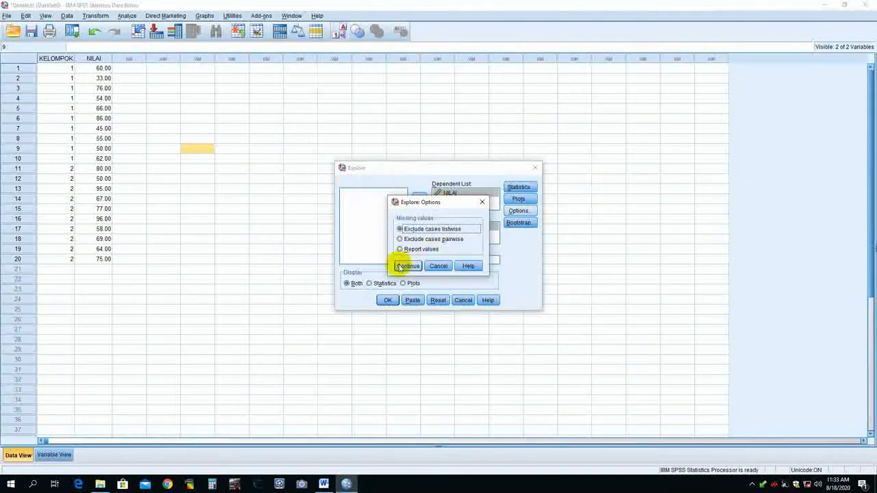
pyautogui.click(402, 266)
pyautogui.click(521, 189)
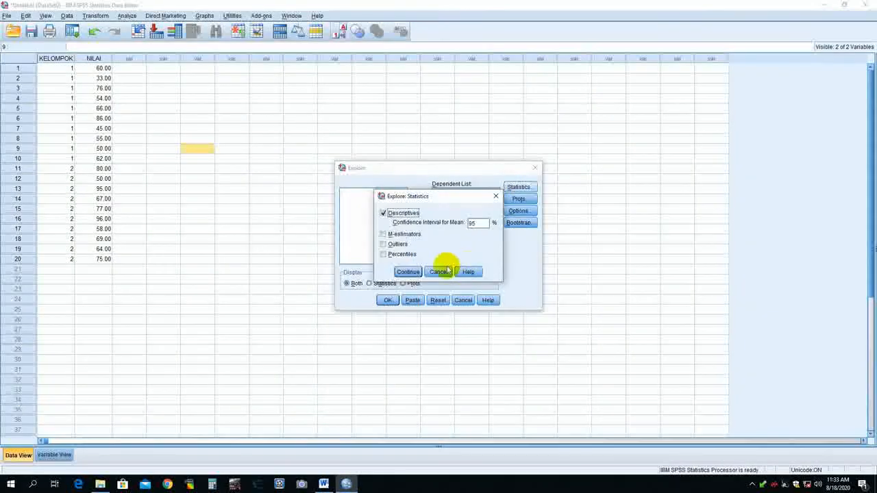
pyautogui.click(407, 272)
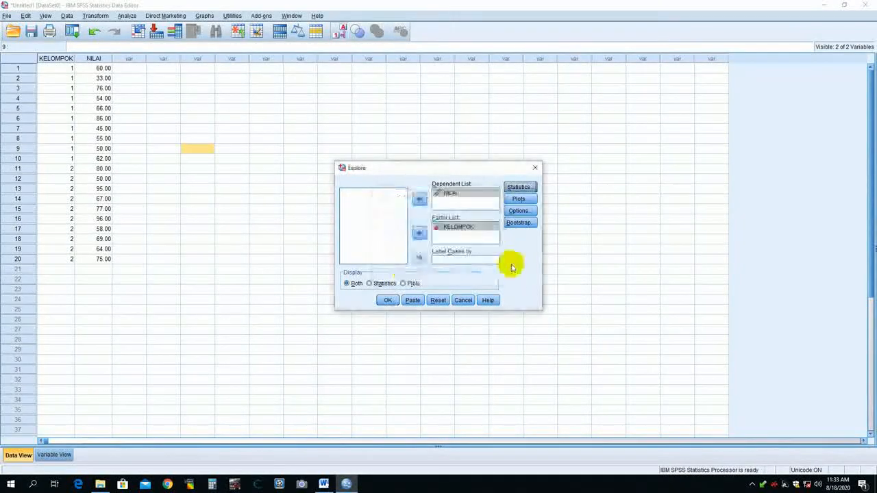
pyautogui.click(388, 301)
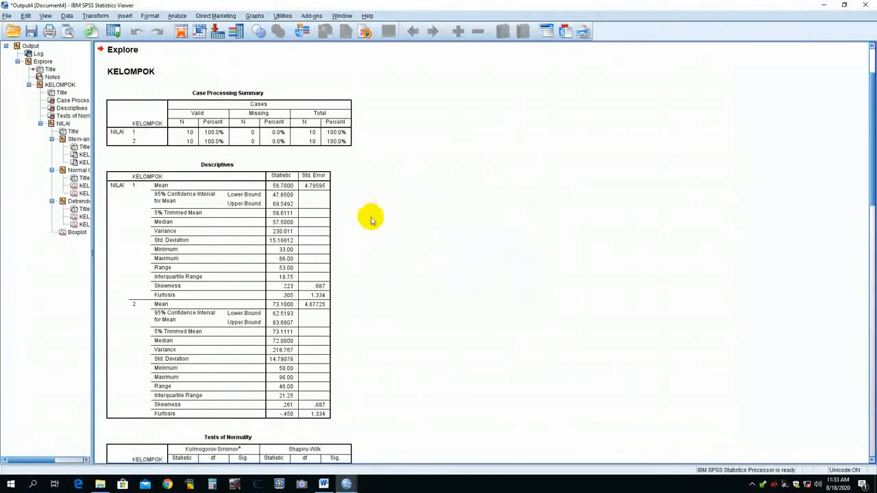
# Examine the Tests of Normality table in the output, including the Shapiro-Wilk significance for both groups
pyautogui.scroll(-3, 374, 266)
pyautogui.scroll(-4, 373, 266)
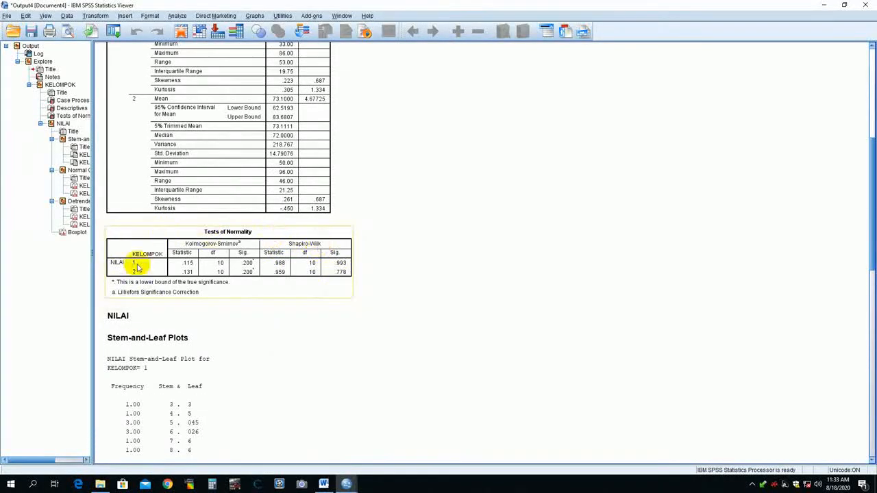
pyautogui.click(201, 235)
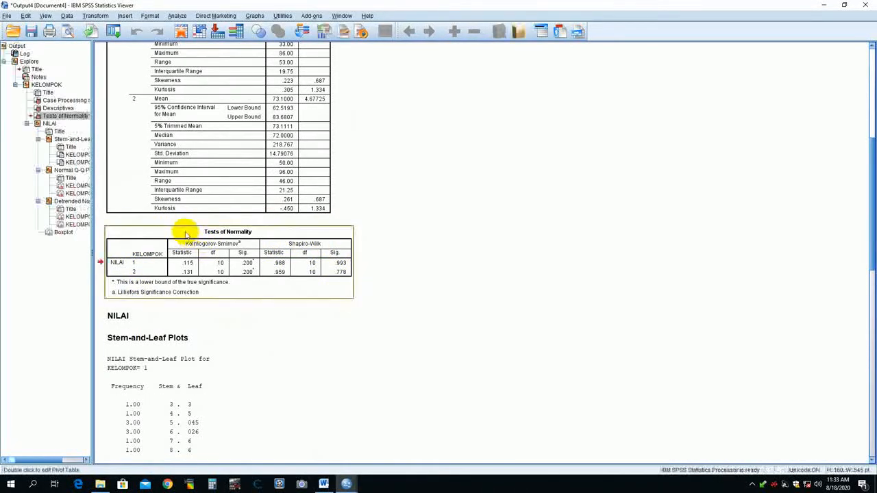
pyautogui.click(344, 273)
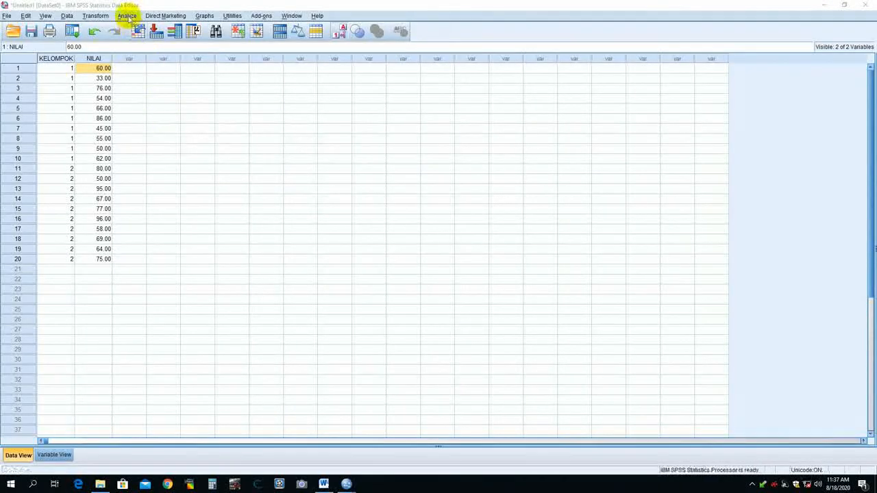
# Open the Independent-Samples T Test for the data and clear NILAI and KELOMPOK from its test and grouping variables
pyautogui.click(128, 17)
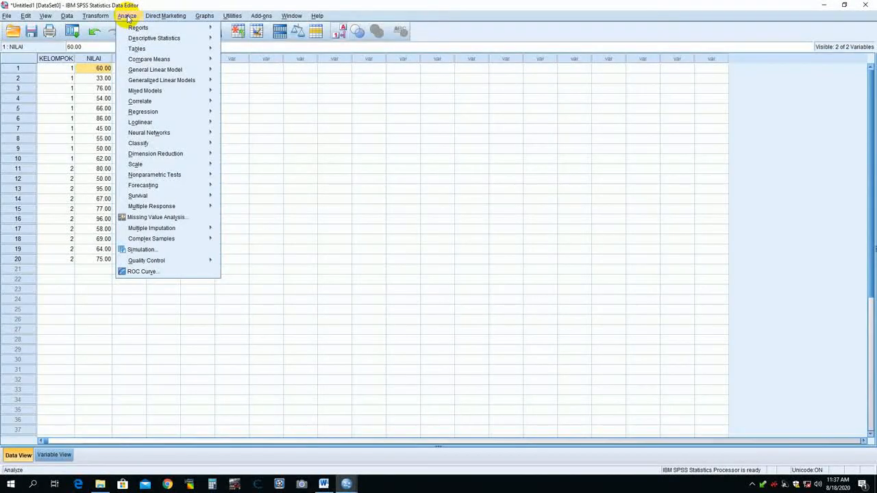
pyautogui.moveTo(141, 61)
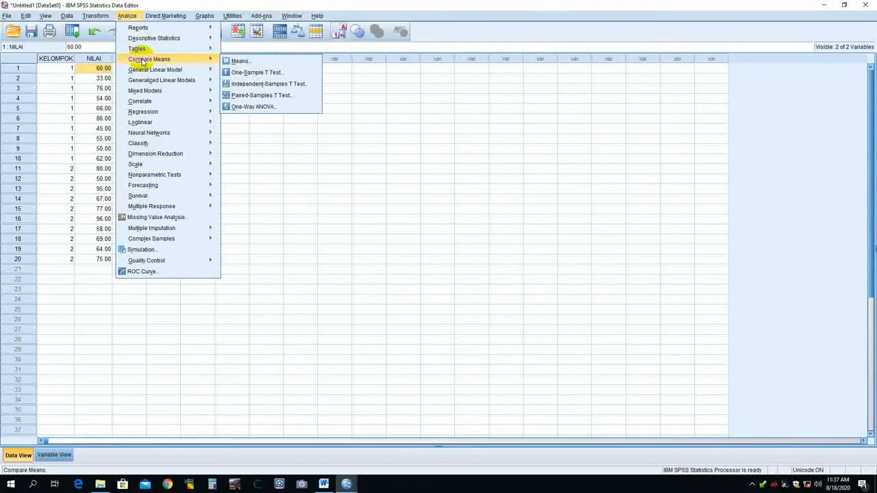
pyautogui.click(245, 86)
pyautogui.click(449, 203)
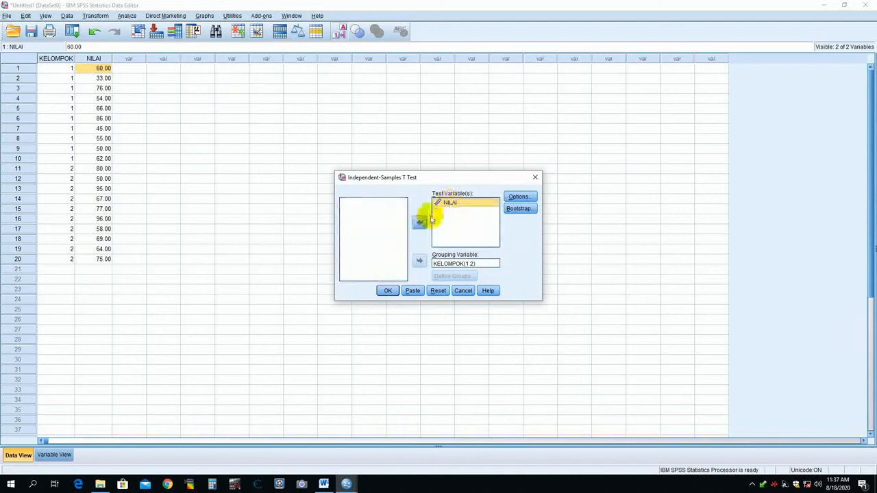
pyautogui.click(419, 222)
pyautogui.click(454, 264)
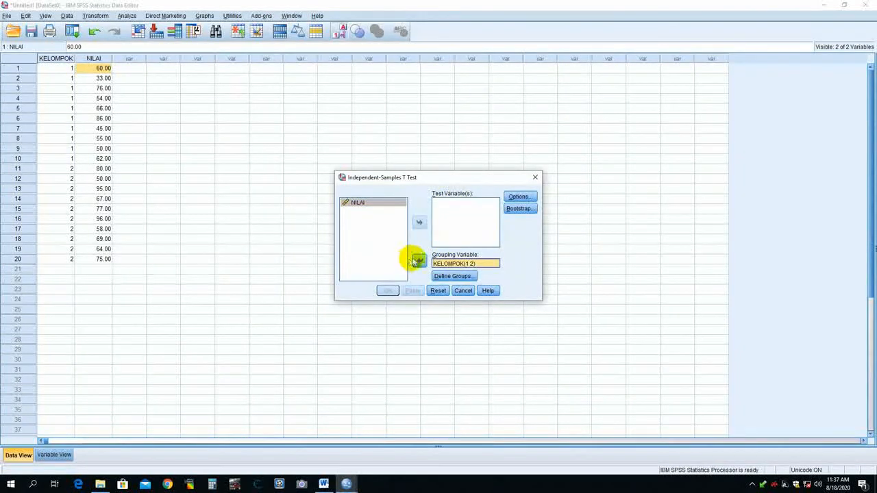
pyautogui.click(418, 261)
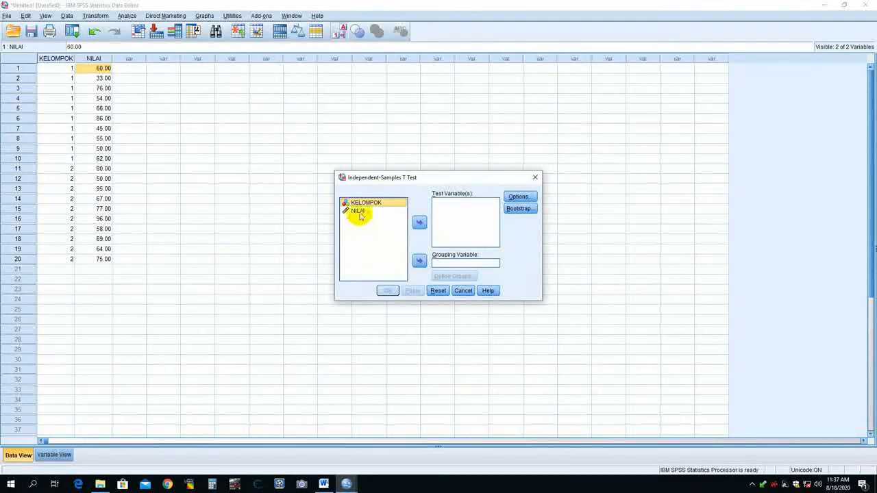
# Assign NILAI as the test variable and KELOMPOK as the grouping variable for the Independent-Samples T Test
pyautogui.click(359, 212)
pyautogui.click(420, 222)
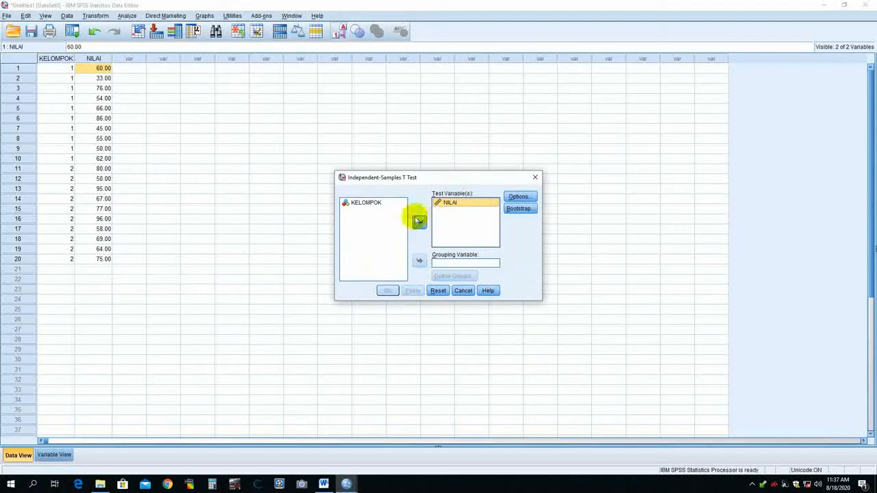
pyautogui.click(363, 203)
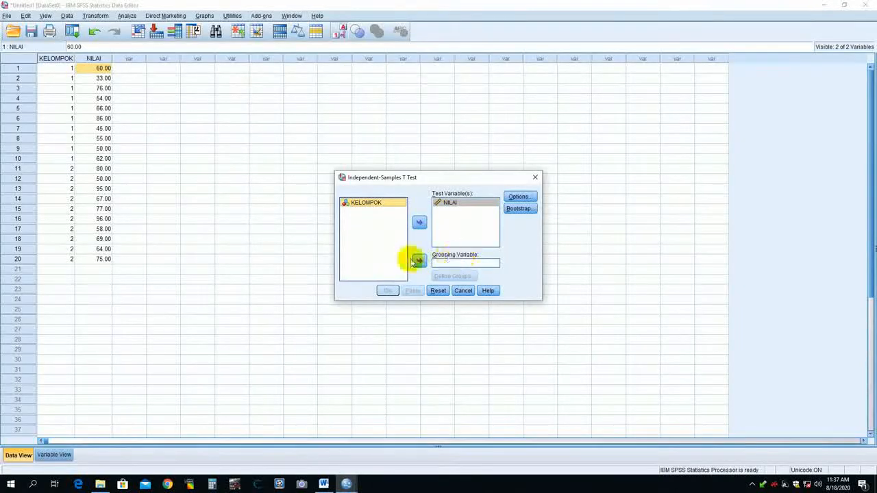
pyautogui.click(420, 261)
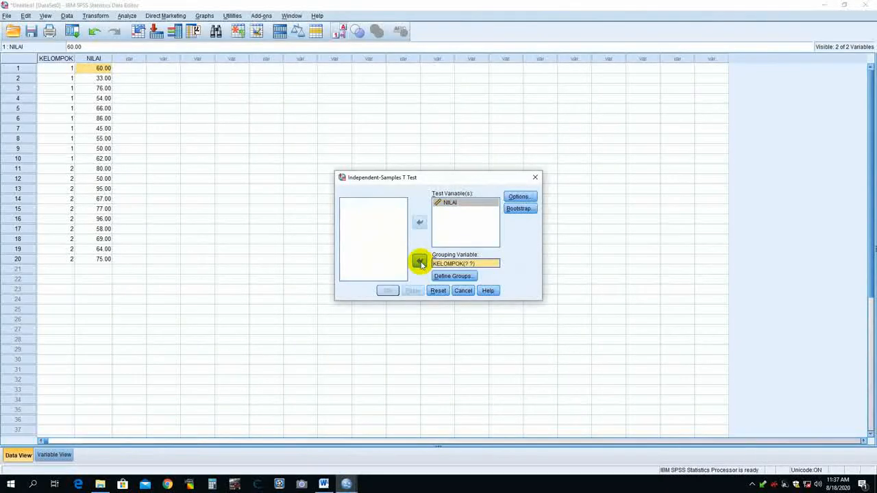
# Define the KELOMPOK groups by specified values, with 1 for Group 1 and 2 for Group 2
pyautogui.click(458, 276)
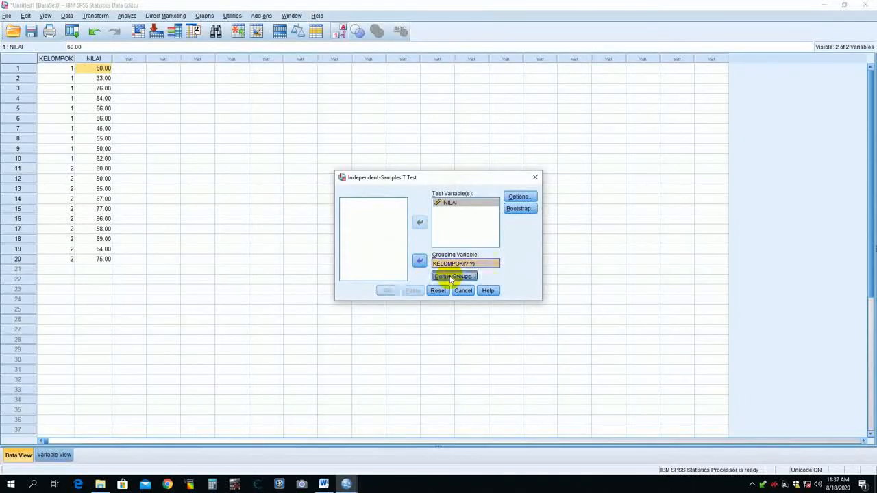
pyautogui.doubleClick(436, 226)
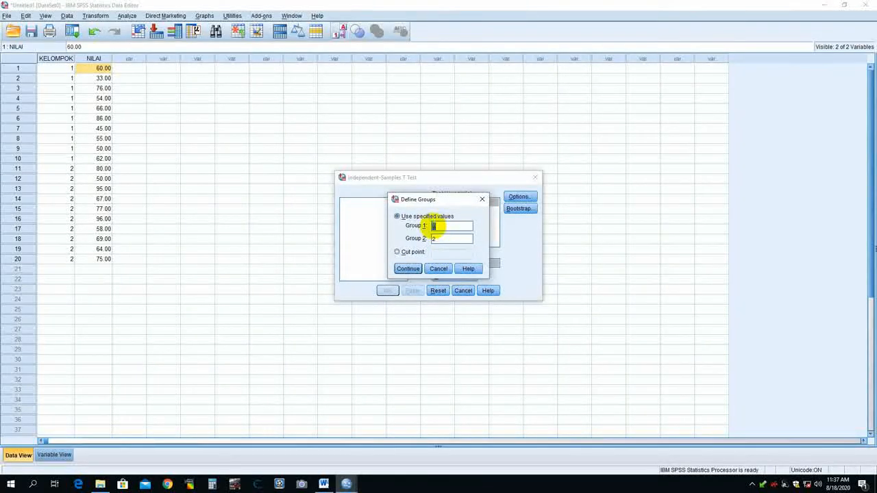
pyautogui.doubleClick(435, 239)
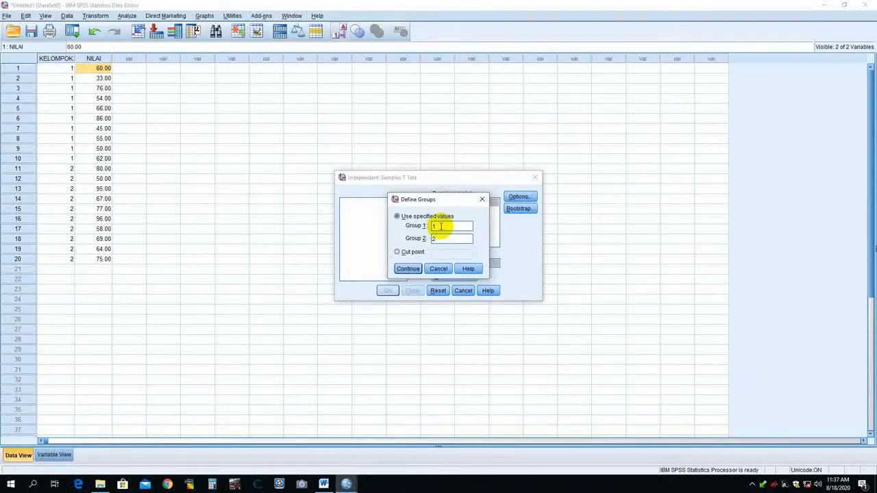
pyautogui.doubleClick(439, 226)
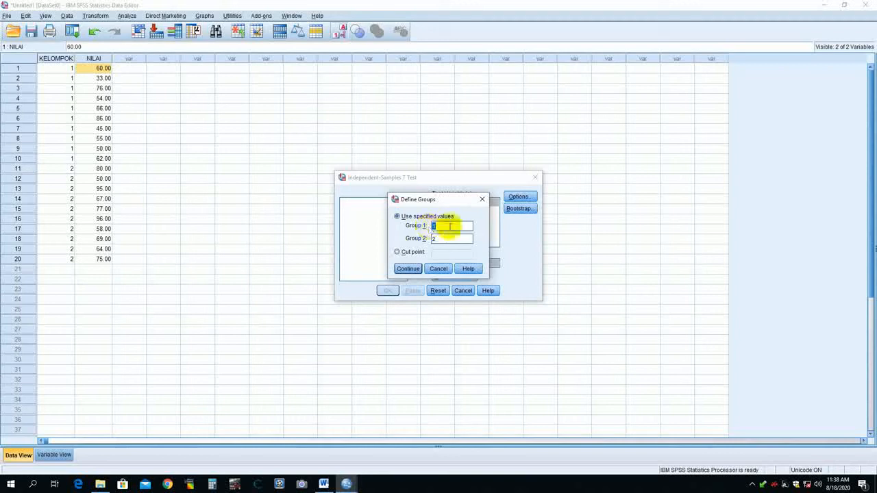
pyautogui.doubleClick(431, 240)
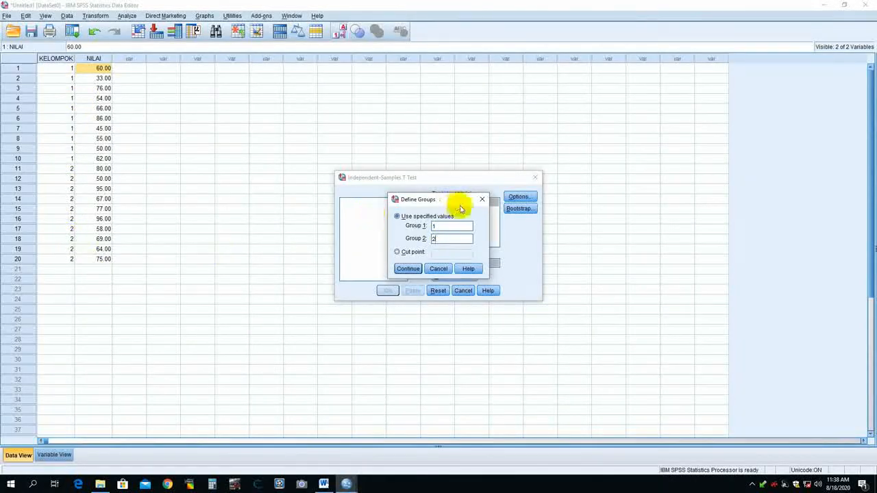
pyautogui.click(407, 269)
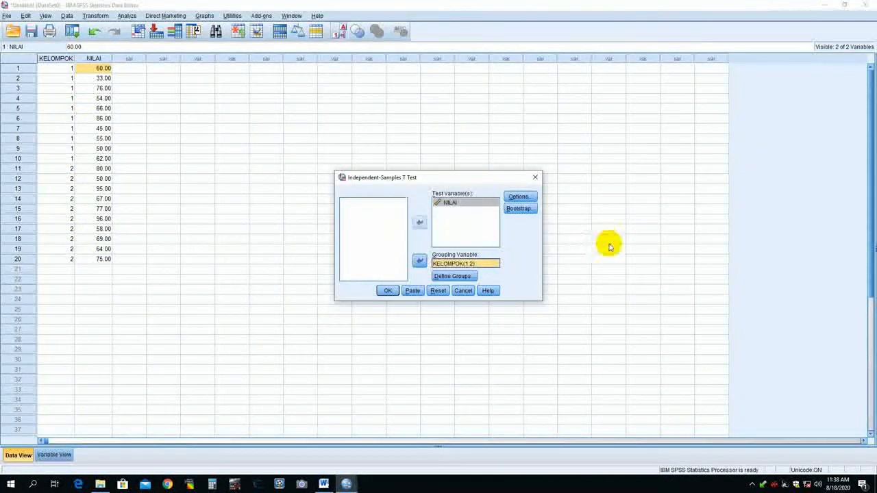
# Keep the 95% confidence interval, analysis-by-analysis exclusion and no bootstrapping, and run the Independent-Samples T Test
pyautogui.click(528, 198)
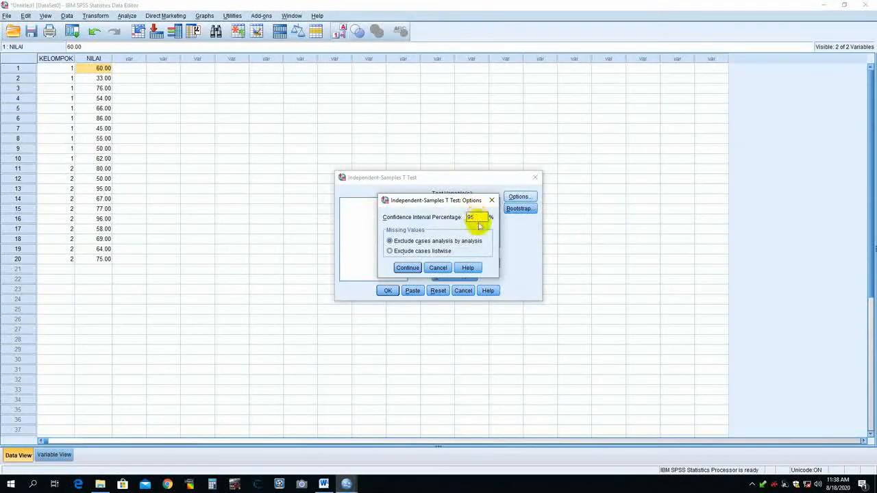
pyautogui.click(408, 269)
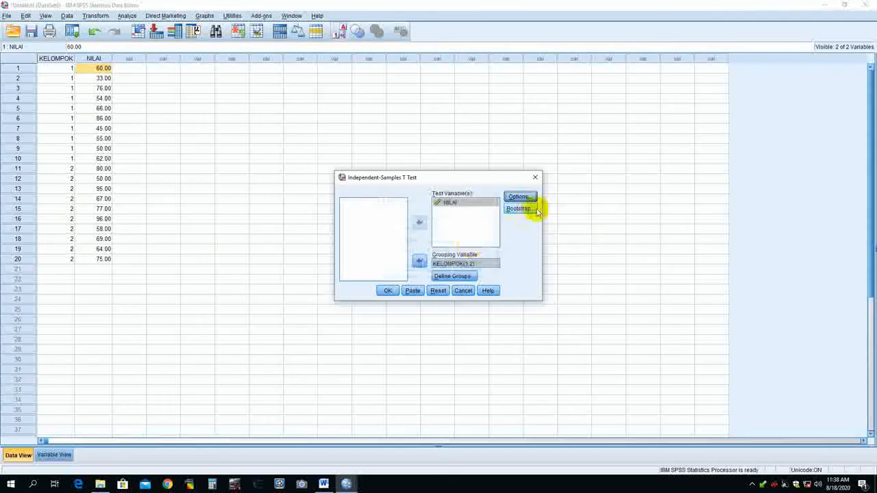
pyautogui.click(524, 210)
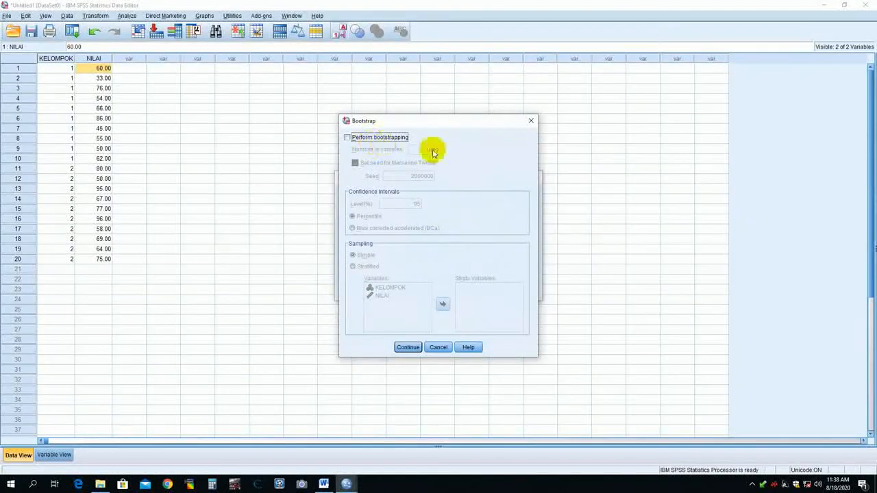
pyautogui.click(415, 347)
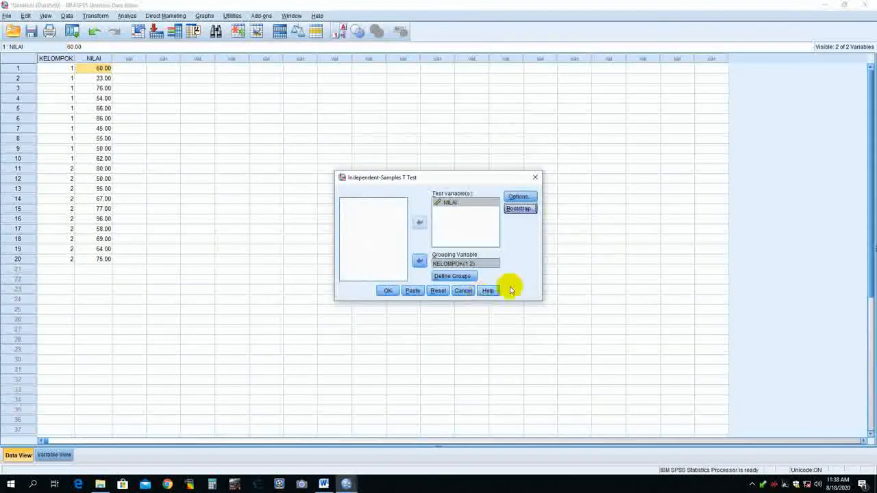
pyautogui.click(388, 292)
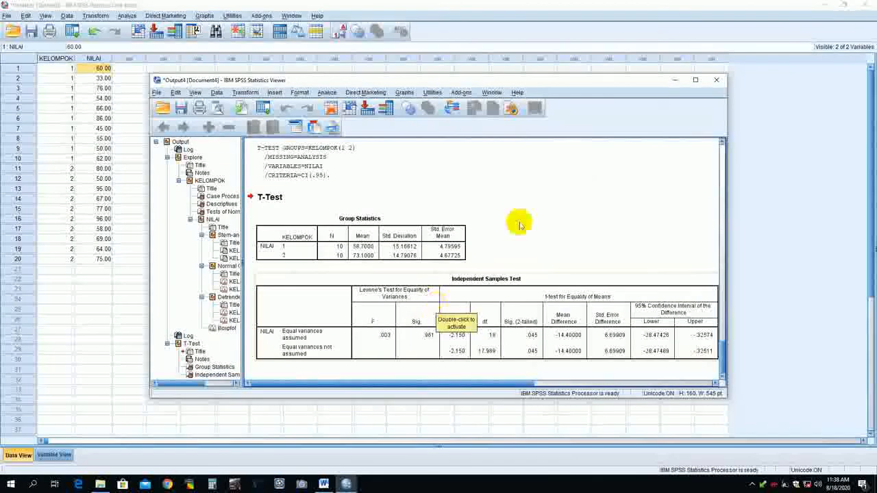
# Maximize the output and examine the T-Test tables, including Group Statistics, Levene's test and the two-tailed significance
pyautogui.click(696, 80)
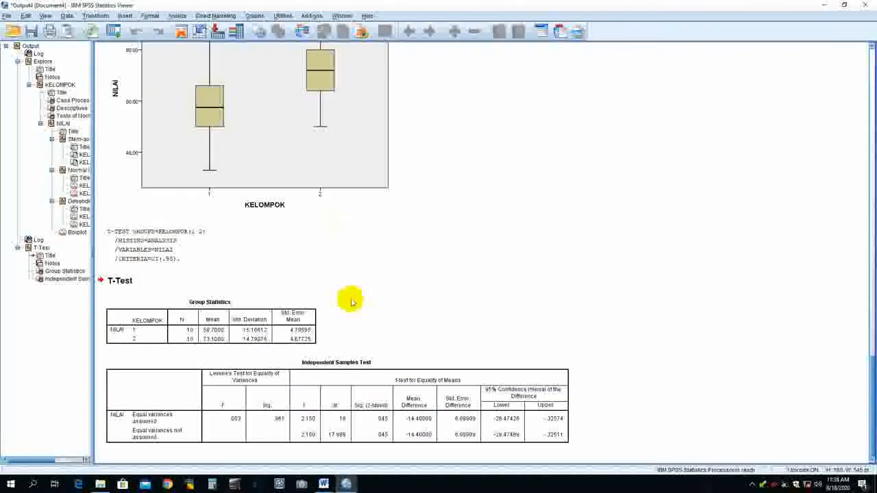
pyautogui.click(220, 331)
pyautogui.click(137, 281)
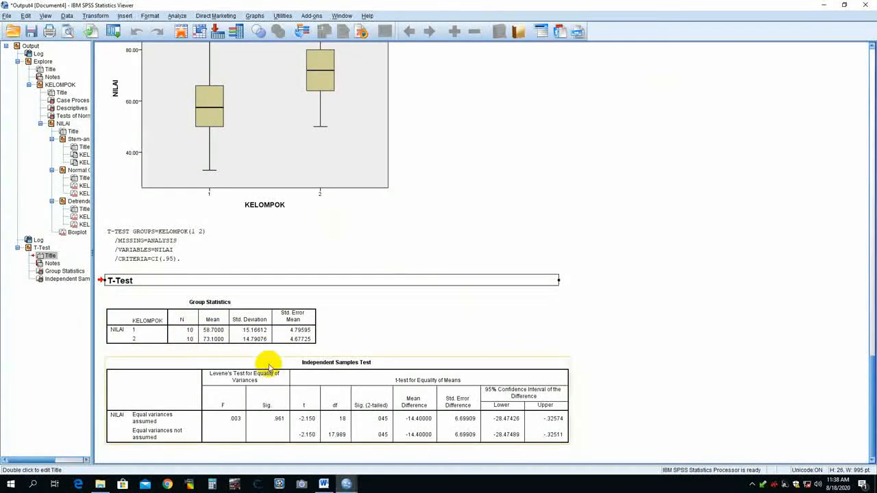
pyautogui.click(386, 358)
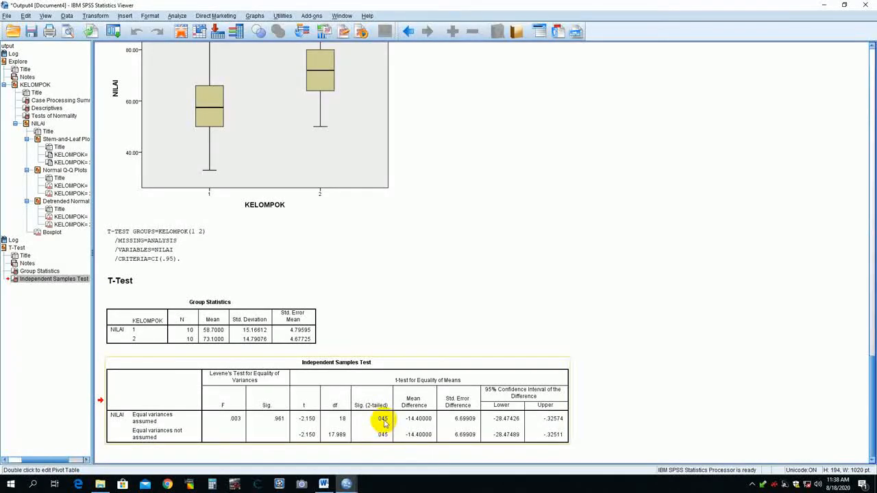
pyautogui.click(414, 379)
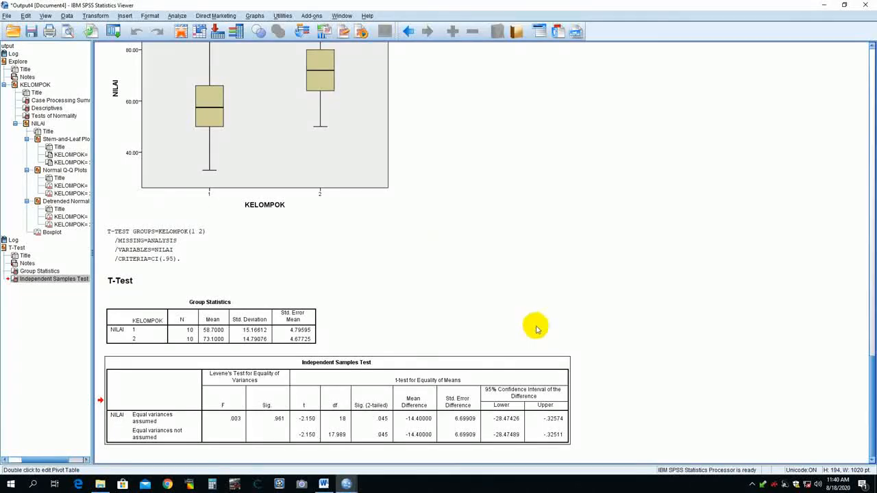
pyautogui.click(326, 425)
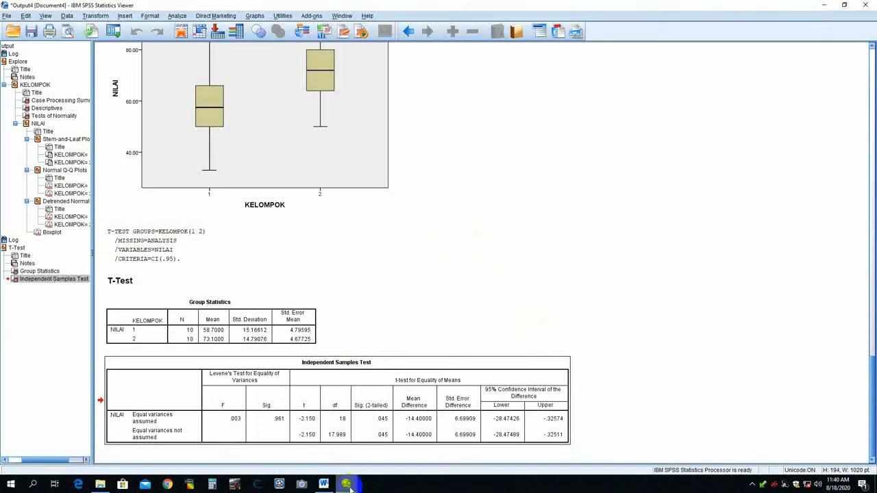
# Return from the output to the data set and review the NILAI values of both KELOMPOK groups
pyautogui.click(823, 5)
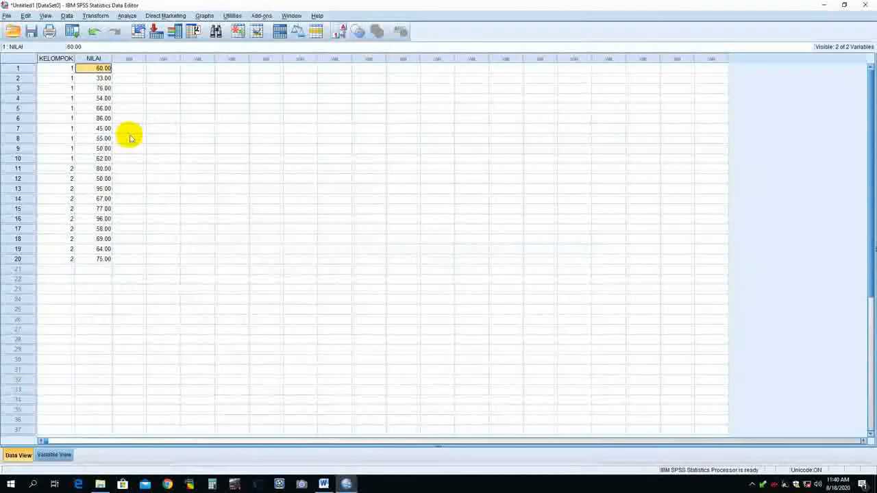
pyautogui.click(94, 58)
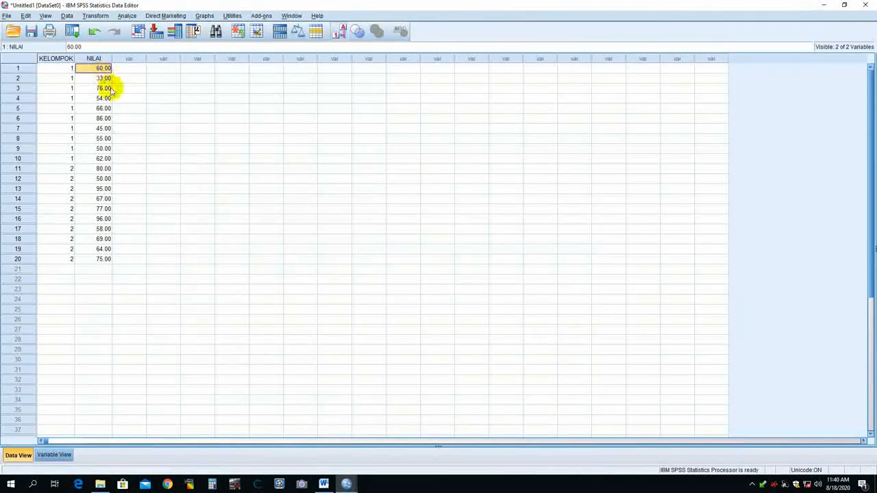
pyautogui.click(120, 108)
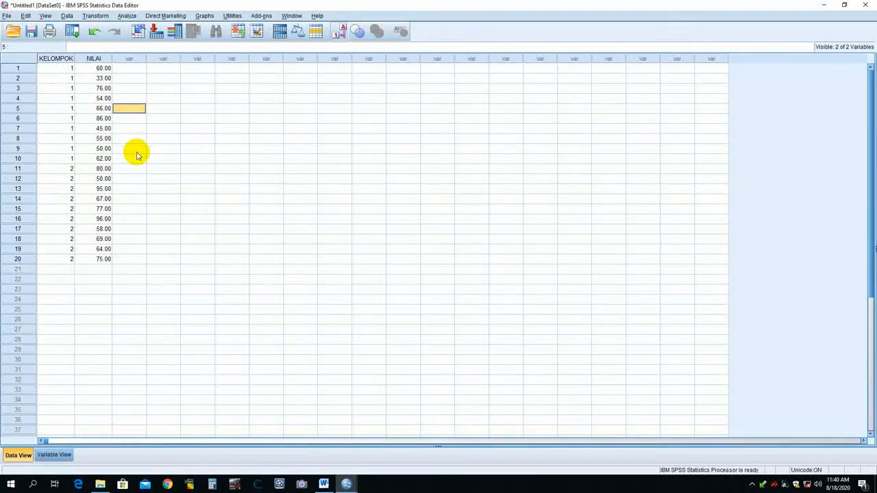
pyautogui.click(135, 121)
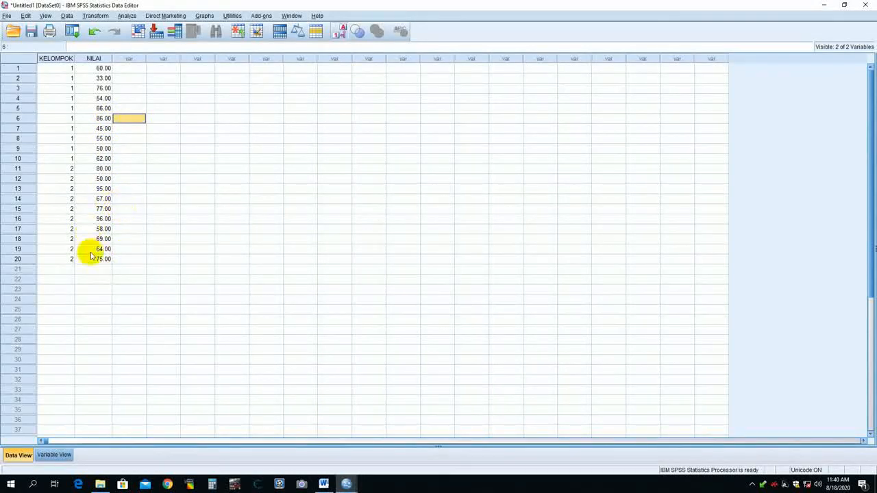
pyautogui.click(327, 209)
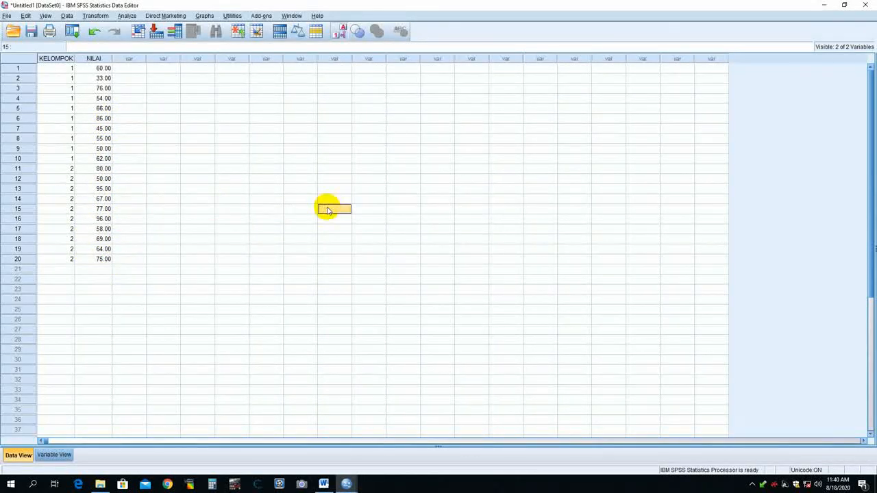
pyautogui.click(495, 209)
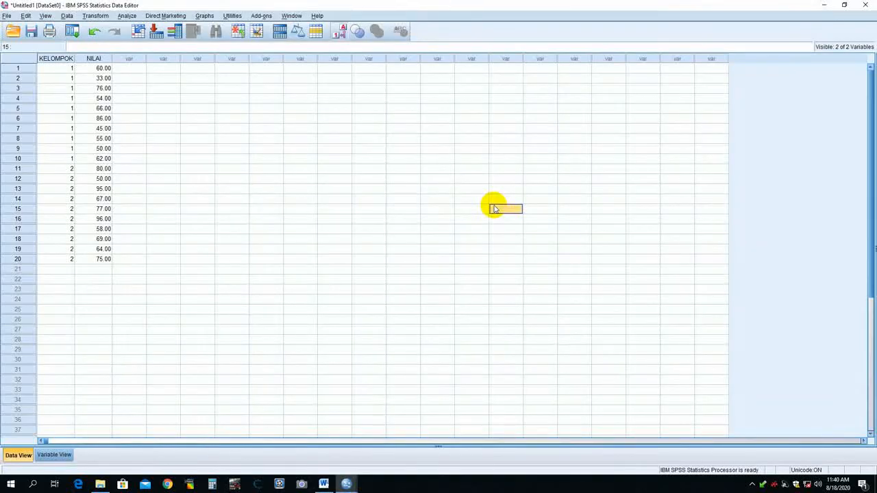